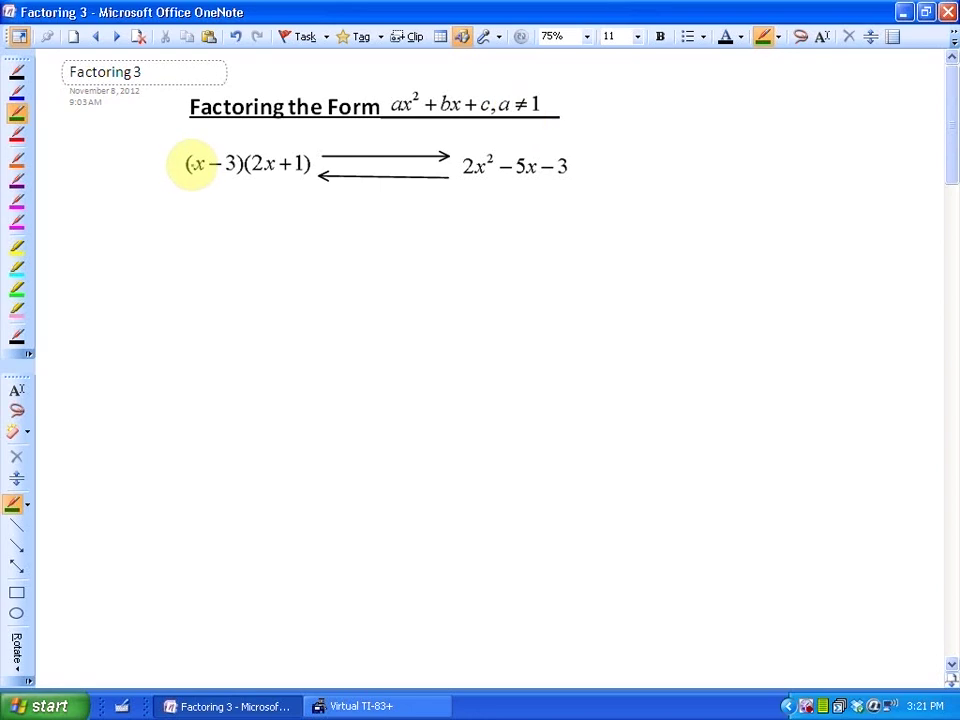
Write 'simplifying' in thin blue ink above the top arrow and 'factoring' in red under the bottom one
left_click(17, 95)
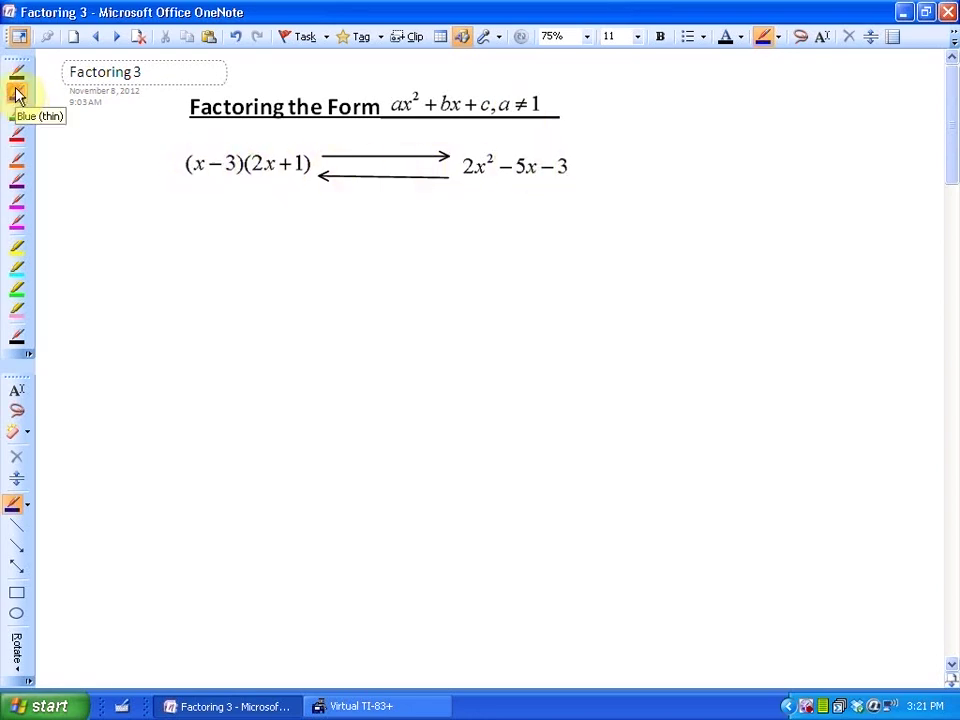
mouse_move(328, 139)
left_mouse_down()
mouse_move(357, 146)
mouse_move(381, 137)
mouse_move(412, 152)
left_mouse_up()
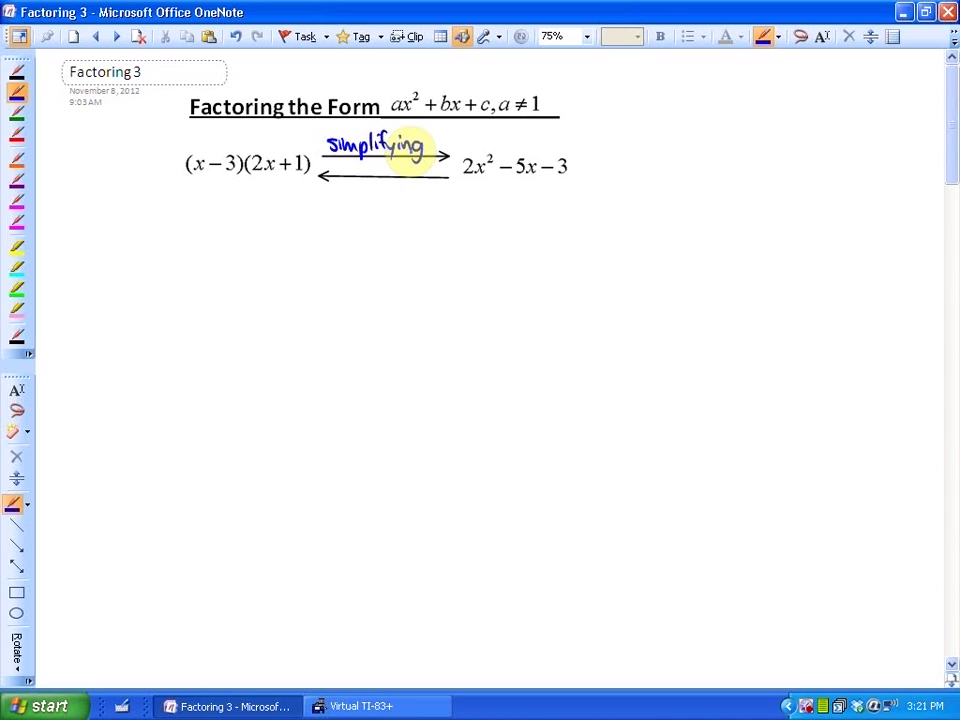
left_click(17, 133)
left_click_drag(350, 197, 408, 198)
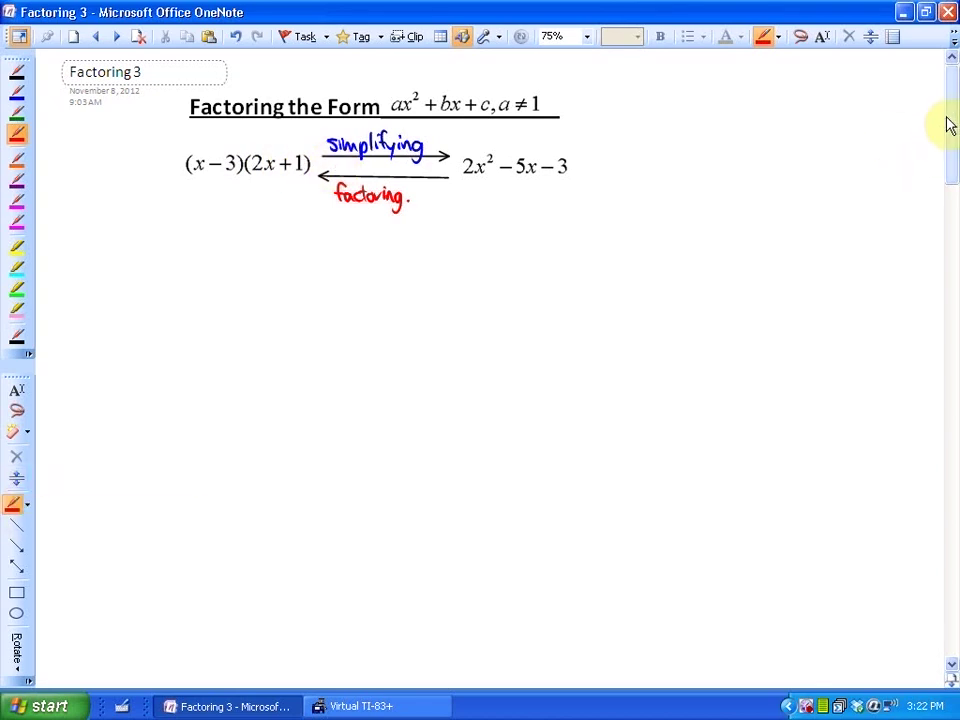
Scroll down to the Factor 2x²+7x+3 worksheet with its algebra tiles
left_click_drag(951, 120, 946, 247)
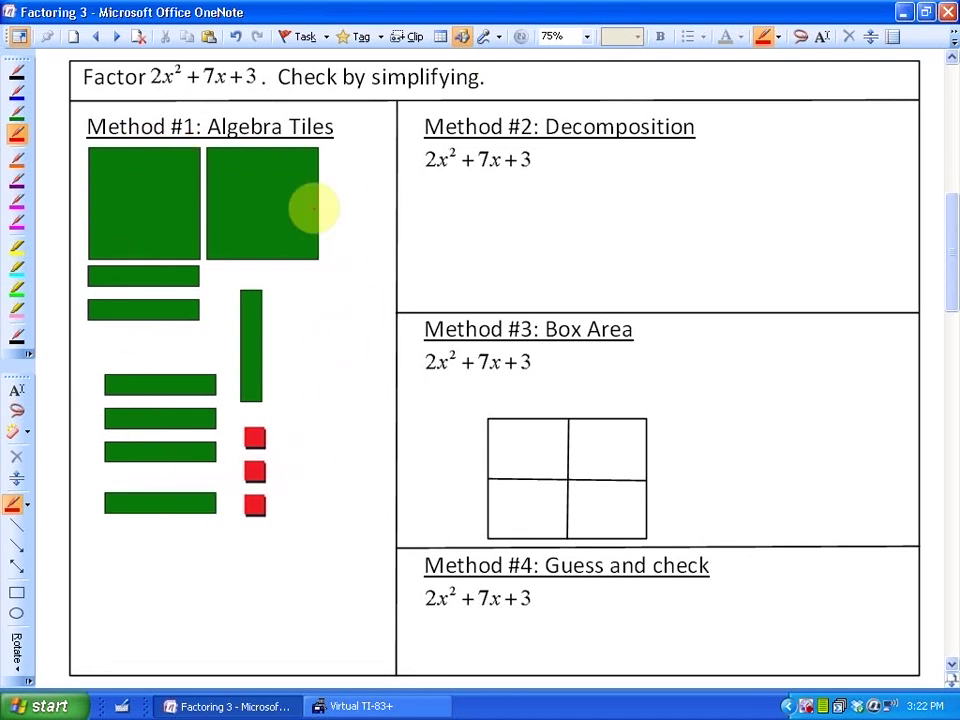
left_click(17, 393)
Move the first green strip under the left strips and the tall x-strip beside the top-right square
left_click(141, 375)
key("ctrl+v")
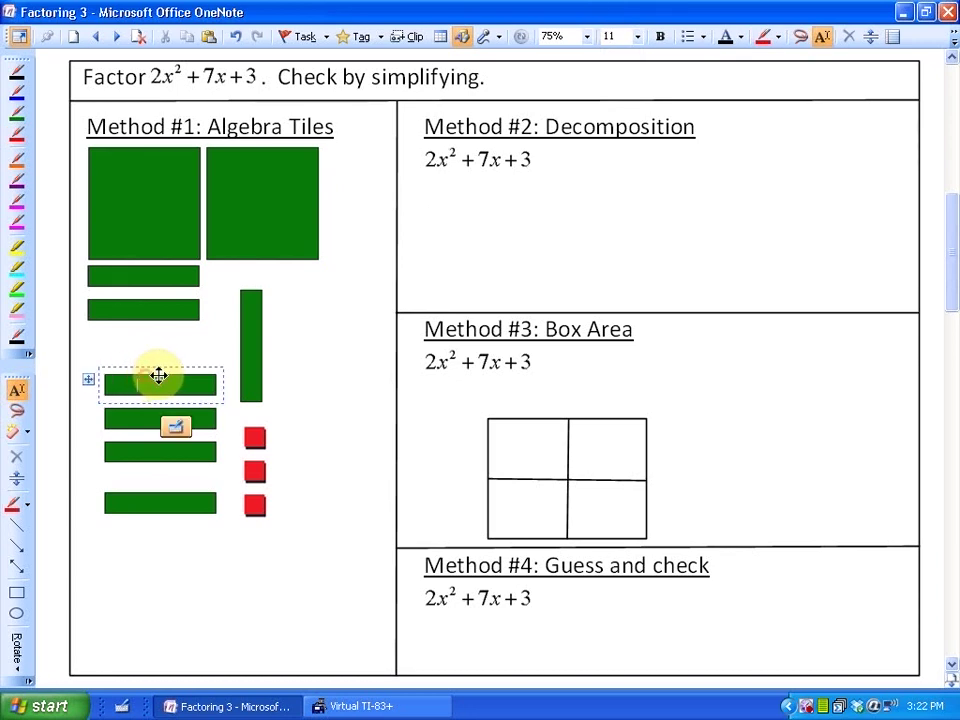
left_click_drag(159, 374, 135, 334)
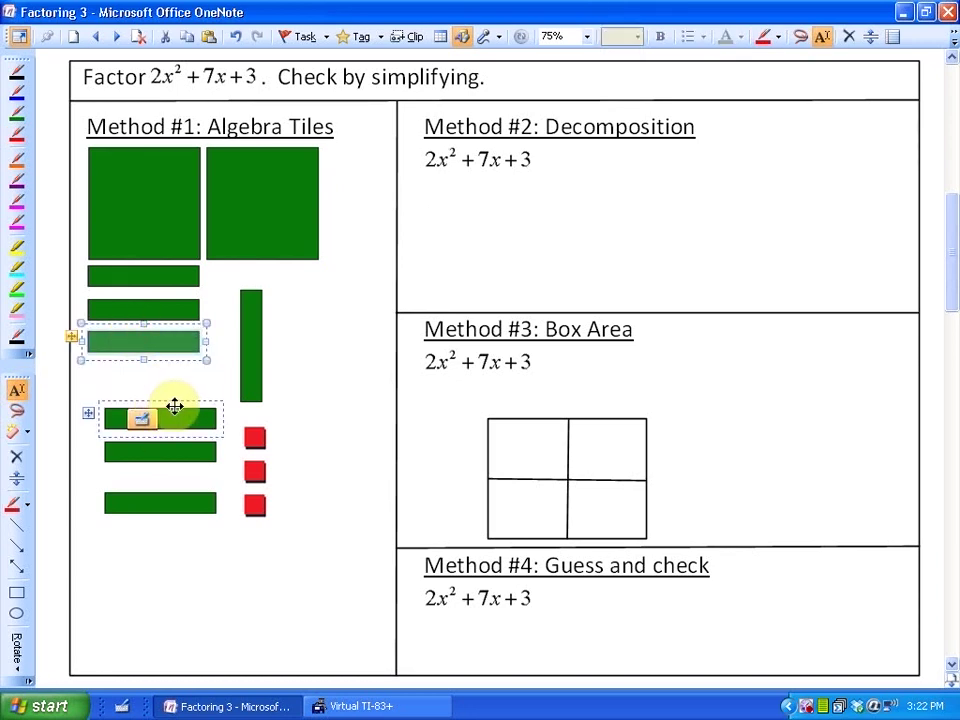
left_click(154, 372)
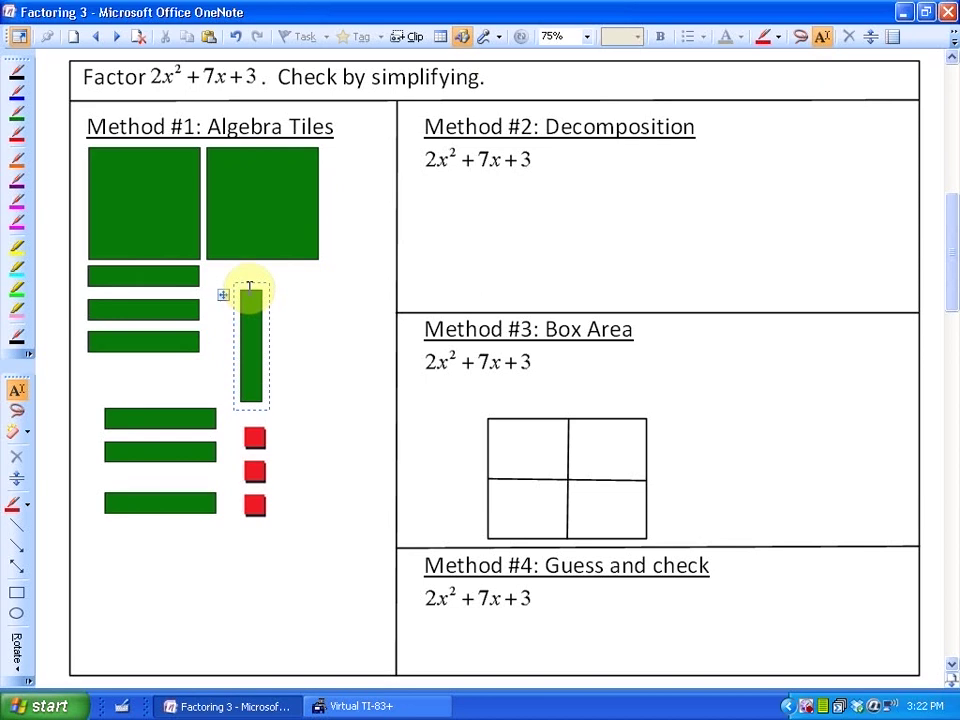
left_click_drag(255, 289, 341, 154)
Stack the three red unit tiles at the top right beside the tall strip
left_click_drag(254, 421, 338, 281)
left_click_drag(250, 458, 334, 316)
left_click_drag(338, 280, 333, 263)
left_click_drag(337, 322, 334, 300)
left_click_drag(249, 490, 335, 339)
Fit the remaining green strips into the three rows to complete the tile rectangle
left_click_drag(151, 404, 251, 265)
left_click_drag(164, 440, 270, 299)
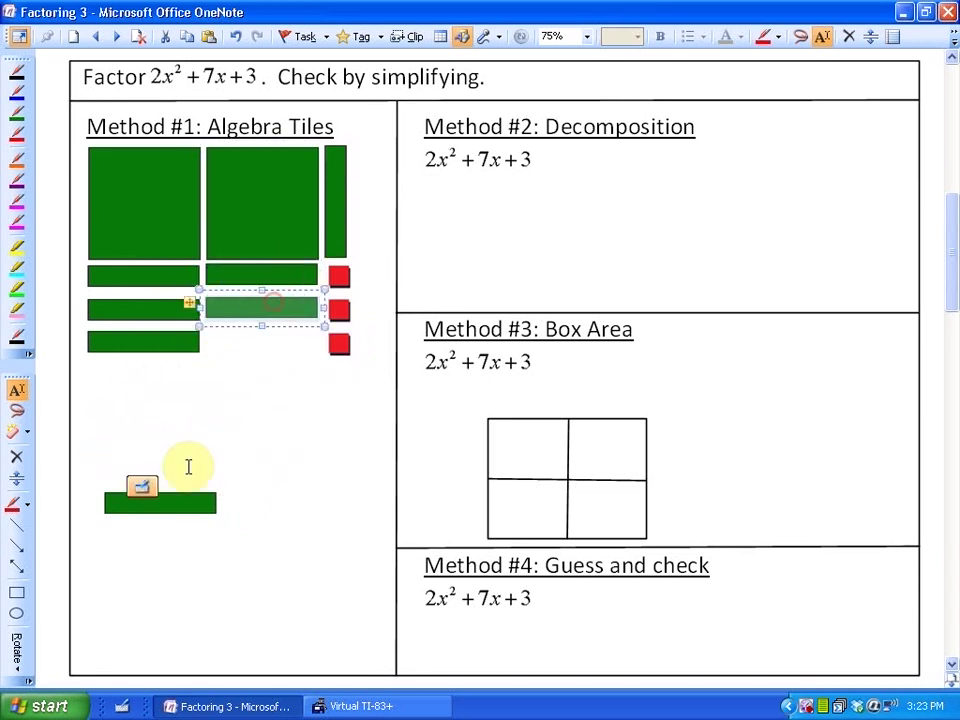
left_click_drag(193, 484, 296, 331)
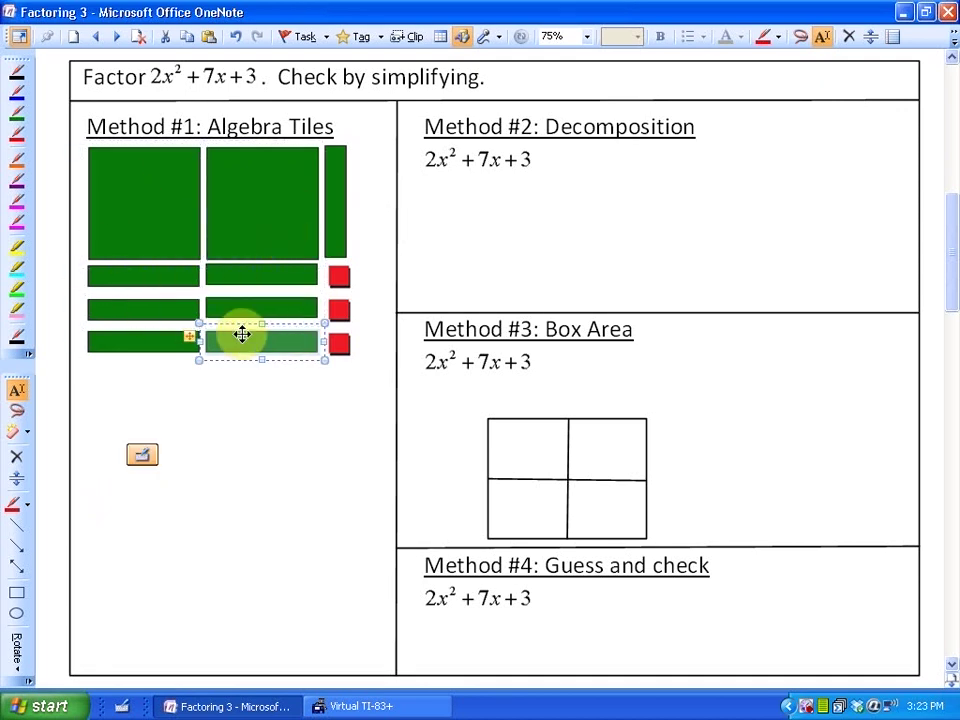
left_click(16, 92)
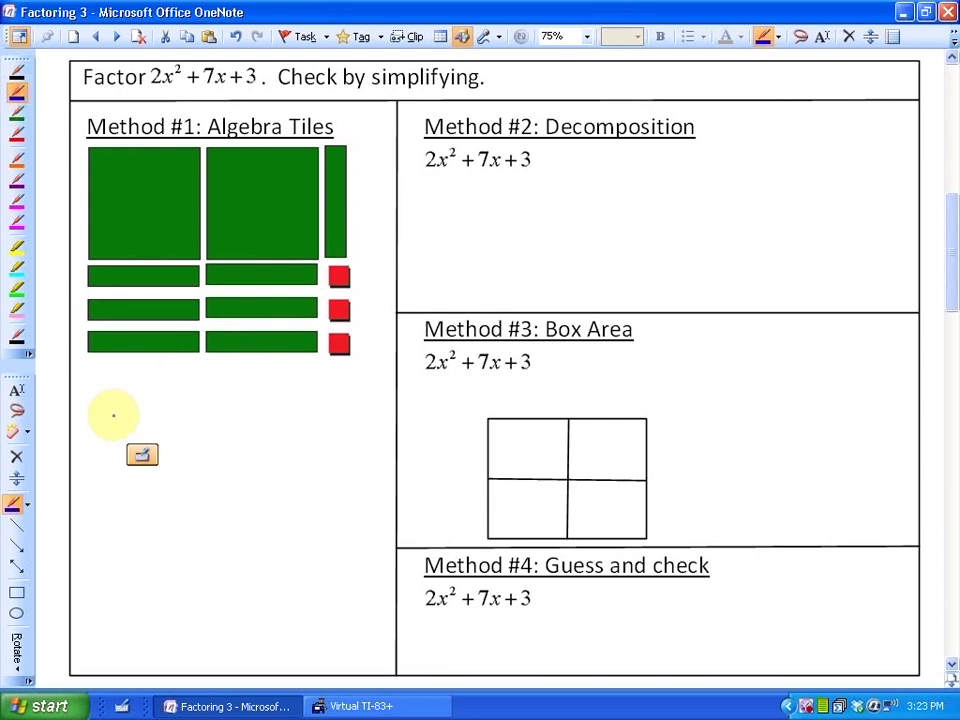
left_click(16, 410)
Lasso all the algebra tiles and move the rectangle lower on the page
mouse_move(77, 157)
left_mouse_down()
mouse_move(80, 350)
mouse_move(209, 384)
mouse_move(365, 377)
mouse_move(356, 107)
left_mouse_up()
left_click_drag(245, 205, 262, 339)
left_click(200, 541)
Label the top of the tile rectangle (2x+1) in black ink
left_click(16, 72)
mouse_move(117, 233)
left_mouse_down()
mouse_move(112, 259)
mouse_move(150, 242)
mouse_move(172, 257)
left_mouse_up()
left_click_drag(184, 247, 205, 259)
left_click_drag(204, 246, 184, 259)
left_click_drag(322, 258, 337, 257)
left_click_drag(329, 249, 329, 266)
mouse_move(346, 239)
left_mouse_down()
mouse_move(348, 266)
mouse_move(358, 270)
left_mouse_up()
Label the left side of the tiles (x+3), undoing a stray brace stroke
mouse_move(90, 280)
left_mouse_down()
mouse_move(82, 327)
mouse_move(96, 474)
left_mouse_up()
key("ctrl+z")
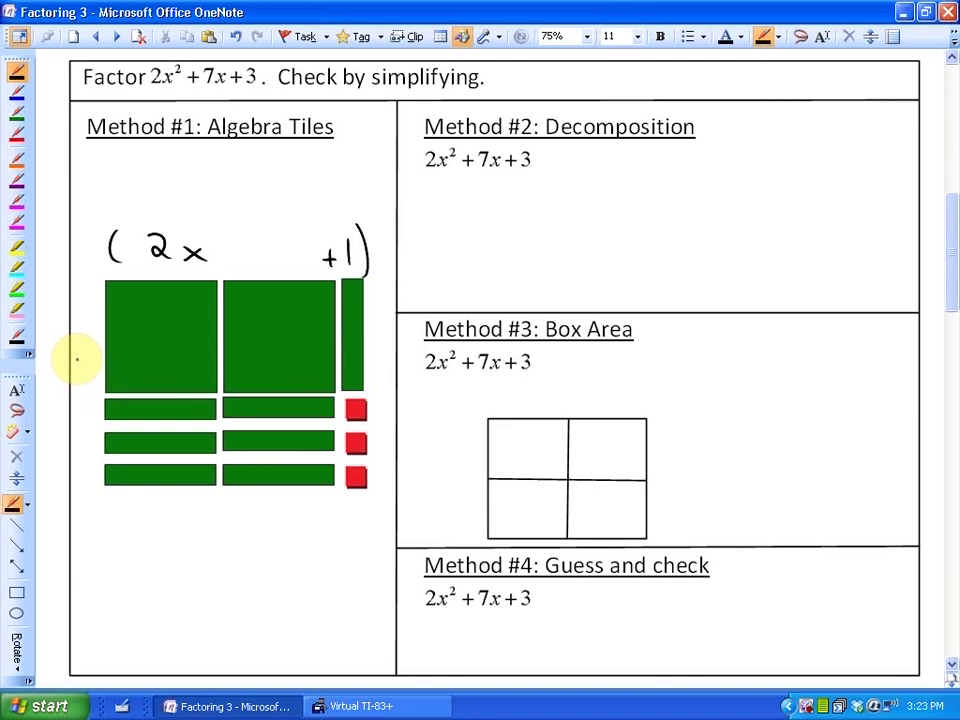
left_click_drag(81, 335, 98, 350)
left_click_drag(97, 335, 72, 351)
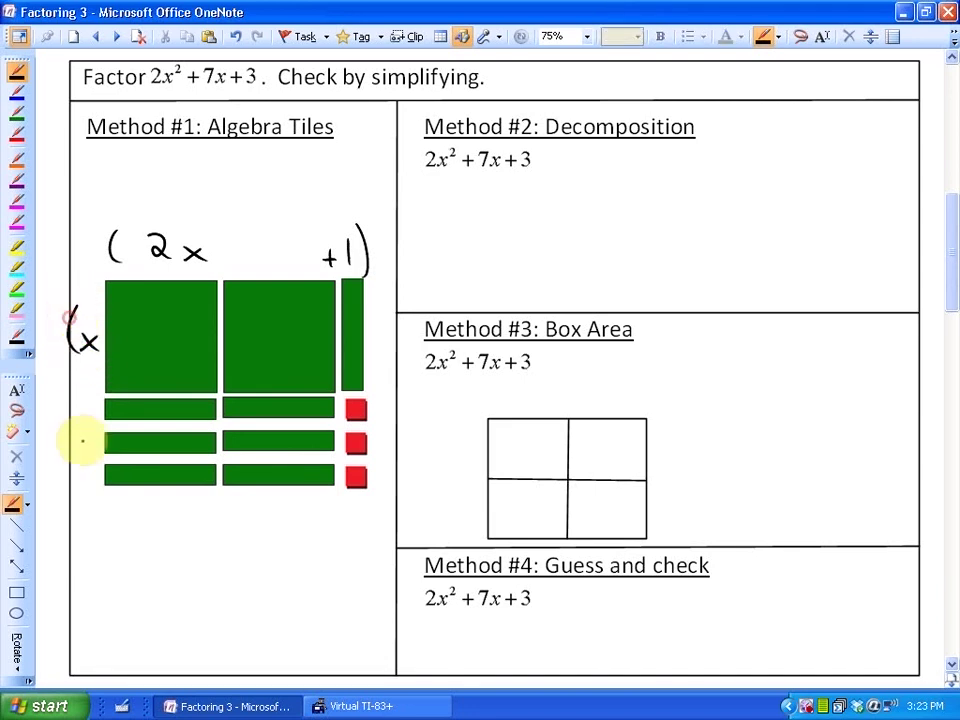
left_click_drag(72, 441, 83, 441)
left_click_drag(78, 435, 78, 447)
mouse_move(87, 433)
left_mouse_down()
mouse_move(88, 452)
mouse_move(99, 456)
left_mouse_up()
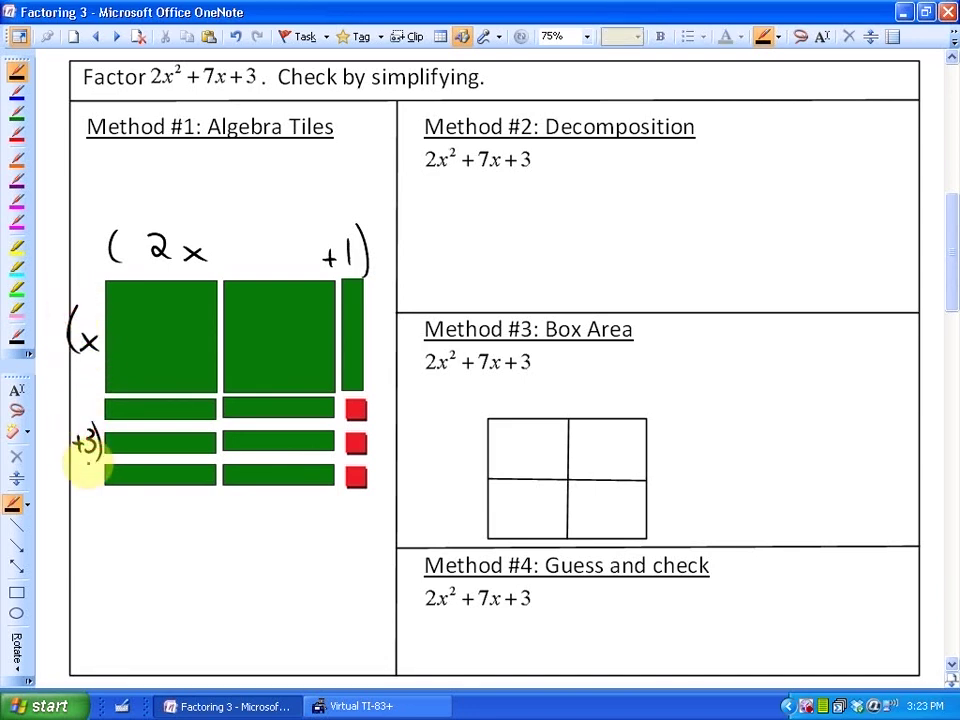
Write (2x+1)(x+3) below the tiles and box it
mouse_move(105, 507)
left_mouse_down()
mouse_move(104, 534)
mouse_move(118, 521)
mouse_move(144, 533)
left_mouse_up()
mouse_move(144, 514)
left_mouse_down()
mouse_move(127, 534)
mouse_move(163, 522)
left_mouse_up()
mouse_move(156, 514)
left_mouse_down()
mouse_move(156, 531)
mouse_move(168, 533)
left_mouse_up()
mouse_move(172, 507)
left_mouse_down()
mouse_move(174, 537)
mouse_move(201, 533)
left_mouse_up()
mouse_move(201, 515)
left_mouse_down()
mouse_move(187, 534)
mouse_move(219, 524)
left_mouse_up()
mouse_move(212, 516)
left_mouse_down()
mouse_move(212, 532)
mouse_move(226, 534)
left_mouse_up()
left_click_drag(238, 512, 240, 536)
mouse_move(133, 499)
left_mouse_down()
mouse_move(118, 497)
mouse_move(214, 552)
mouse_move(253, 497)
left_mouse_up()
Draw distribution arcs and expand the factors to 2x²+6x+x+3
left_click_drag(120, 508, 192, 510)
left_click_drag(104, 578, 138, 596)
mouse_move(138, 582)
left_mouse_down()
mouse_move(125, 596)
mouse_move(153, 580)
left_mouse_up()
left_click_drag(130, 490, 218, 490)
left_click_drag(166, 590, 178, 590)
left_click_drag(172, 583, 172, 597)
mouse_move(193, 580)
left_mouse_down()
mouse_move(186, 594)
mouse_move(207, 599)
mouse_move(198, 600)
left_mouse_up()
left_click_drag(177, 548, 214, 540)
left_click_drag(214, 590, 226, 590)
mouse_move(220, 584)
left_mouse_down()
mouse_move(220, 597)
mouse_move(242, 598)
left_mouse_up()
mouse_move(242, 585)
left_mouse_down()
mouse_move(210, 554)
mouse_move(270, 590)
left_mouse_up()
left_click_drag(263, 583, 270, 599)
Simplify the expansion to 2x²+7x+3 on the next line
mouse_move(124, 624)
left_mouse_down()
mouse_move(142, 648)
mouse_move(160, 642)
left_mouse_up()
mouse_move(160, 626)
left_mouse_down()
mouse_move(146, 642)
mouse_move(188, 631)
left_mouse_up()
mouse_move(182, 624)
left_mouse_down()
mouse_move(182, 638)
mouse_move(204, 644)
mouse_move(241, 637)
left_mouse_up()
left_click_drag(235, 630, 235, 643)
mouse_move(243, 627)
left_mouse_down()
mouse_move(274, 626)
mouse_move(343, 214)
mouse_move(228, 90)
left_mouse_up()
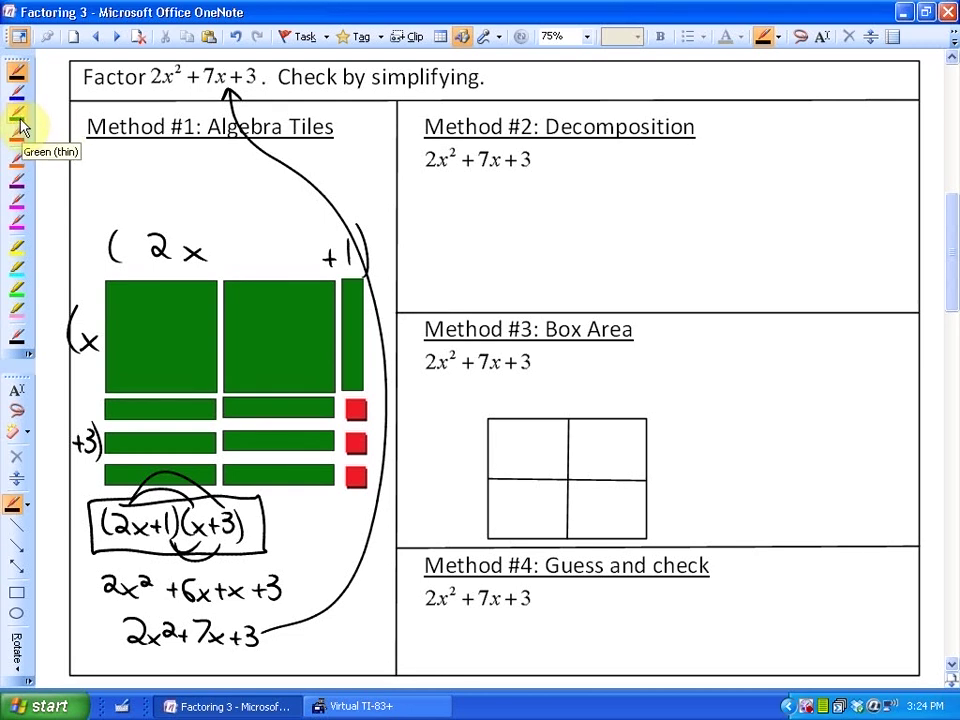
Highlight 2x² and +3 in green and write 'mult to 6' beside the Decomposition heading
left_click(26, 287)
mouse_move(418, 158)
left_mouse_down()
mouse_move(536, 156)
mouse_move(513, 160)
left_mouse_up()
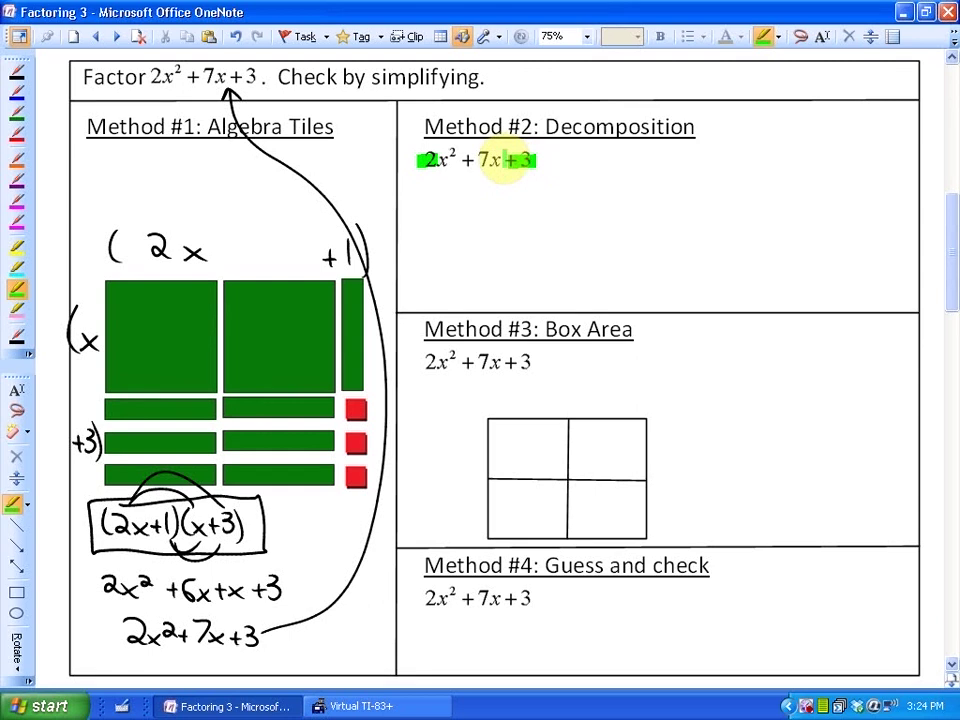
left_click(16, 115)
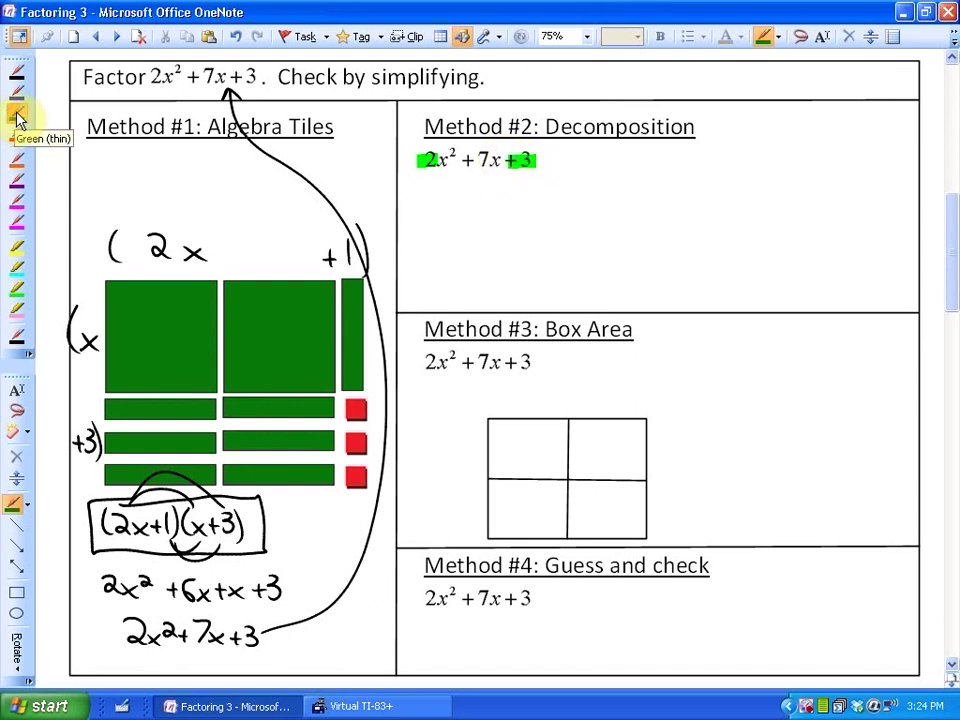
left_click_drag(748, 128, 806, 116)
Highlight +7x in cyan and write 'add to 7' in blue ink
left_click(17, 268)
mouse_move(444, 160)
left_mouse_down()
mouse_move(482, 161)
mouse_move(455, 160)
left_mouse_up()
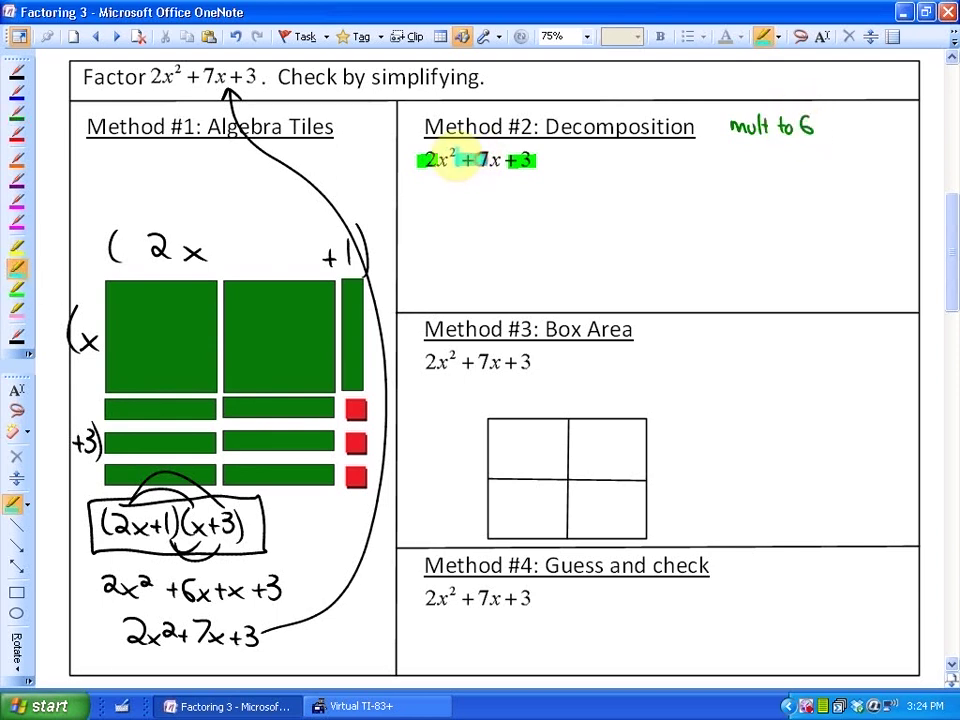
left_click(17, 93)
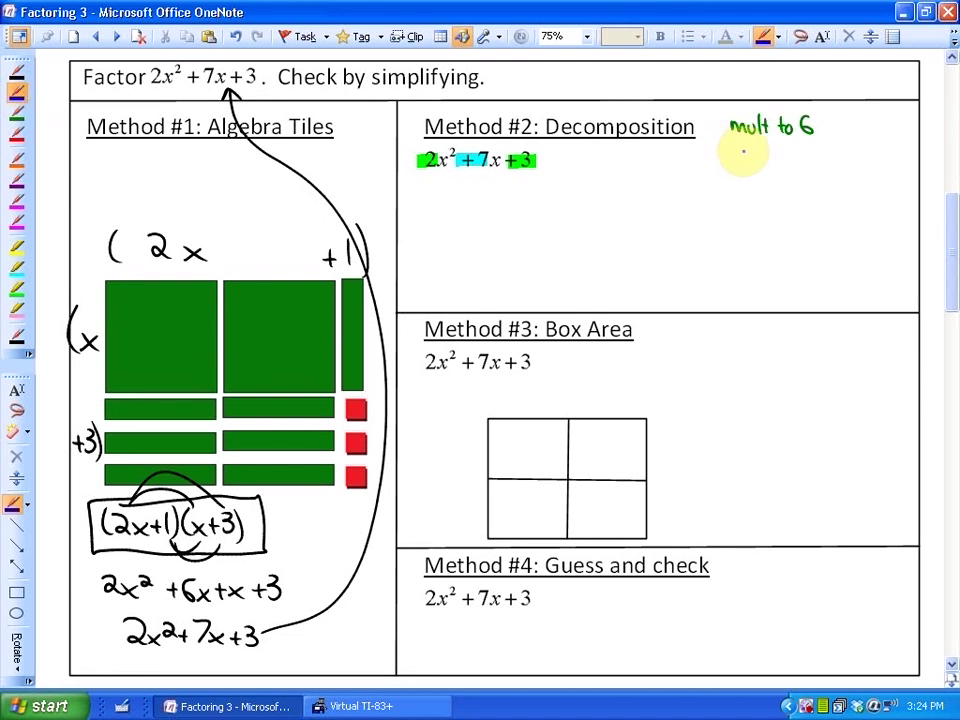
mouse_move(738, 153)
left_mouse_down()
mouse_move(808, 148)
mouse_move(826, 127)
mouse_move(855, 137)
mouse_move(884, 130)
left_mouse_up()
left_click(778, 154)
Split 7x into +1x +6x in red and bring 2x² and +3 down, giving 2x²+1x+6x+3
left_click(19, 130)
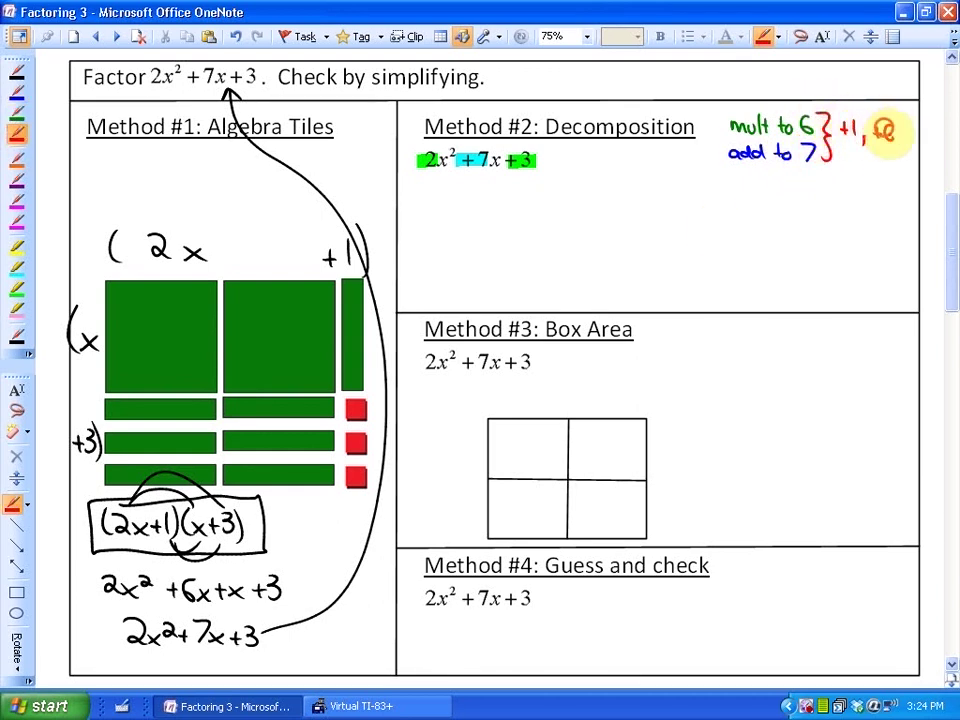
left_click_drag(478, 173, 467, 191)
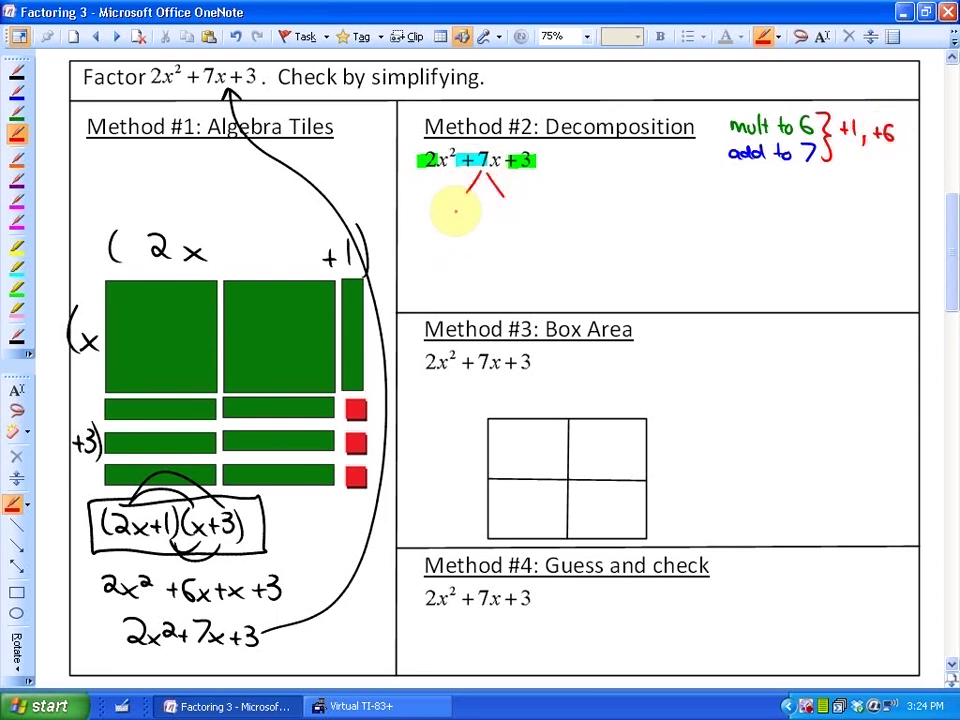
left_click_drag(447, 209, 518, 213)
left_click(17, 112)
left_click_drag(531, 174, 531, 184)
mouse_move(400, 203)
left_mouse_down()
mouse_move(420, 216)
mouse_move(437, 210)
left_mouse_up()
mouse_move(536, 213)
left_mouse_down()
mouse_move(553, 204)
mouse_move(549, 215)
left_mouse_up()
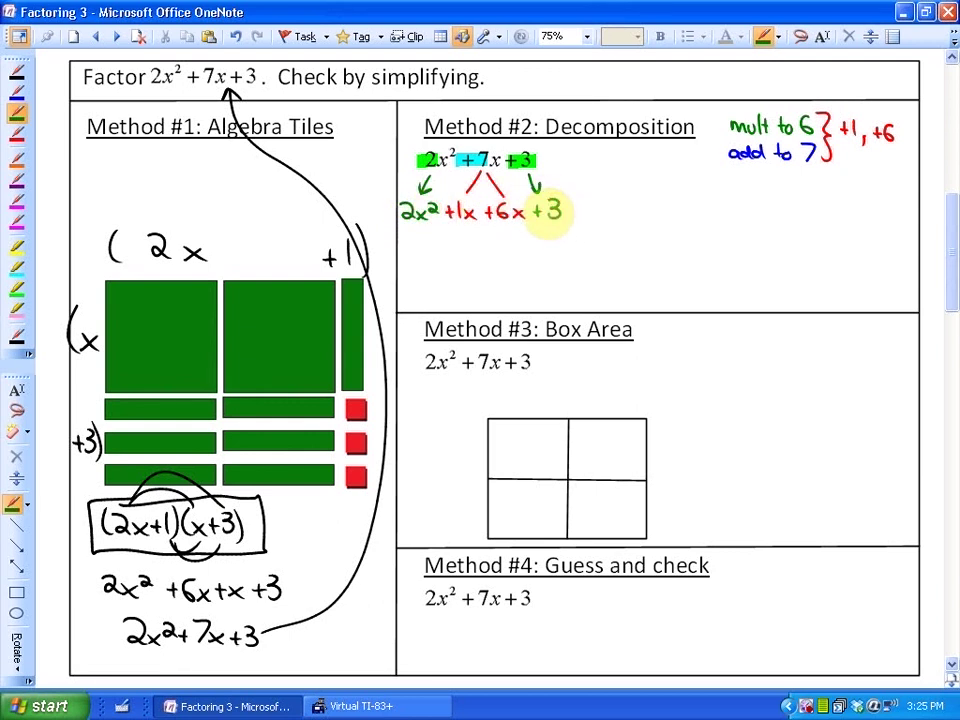